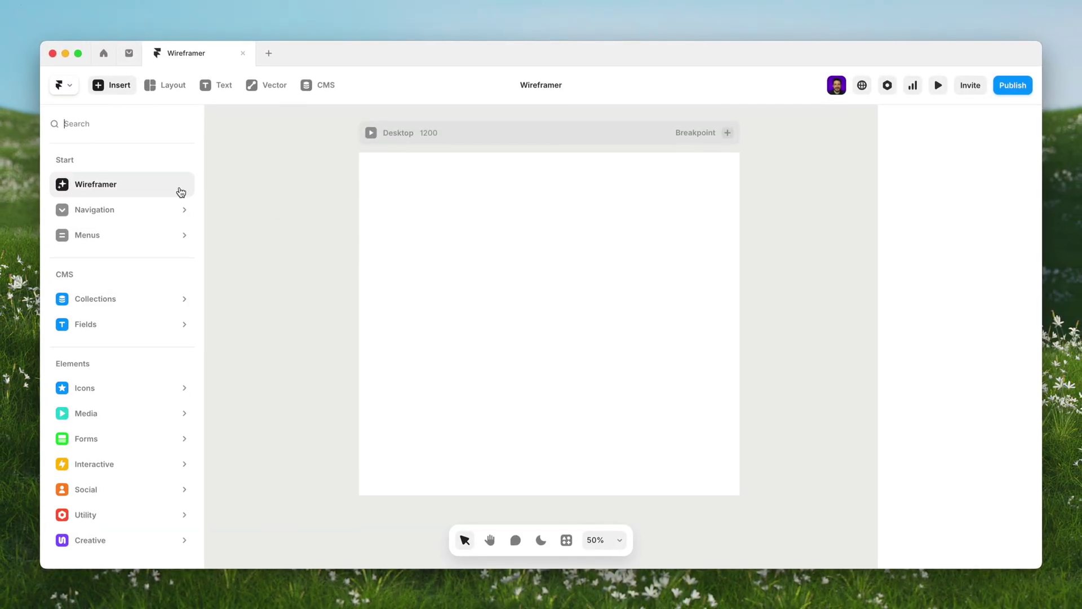
# Step: Generate a Wireframer landing page for Framer with hero, logo string, features and newsletter
pyautogui.click(180, 192)
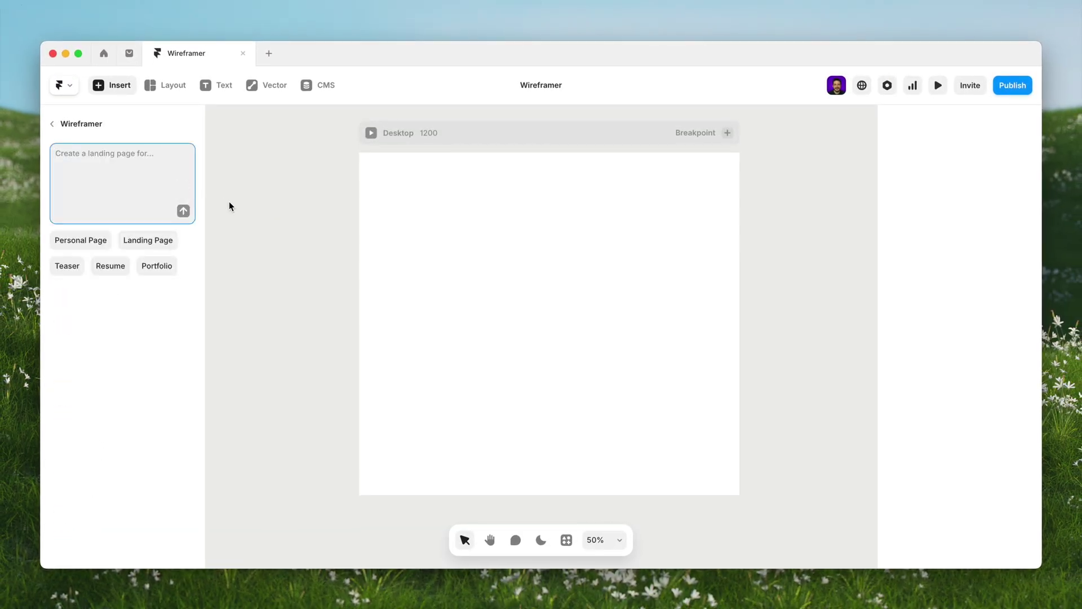
pyautogui.write('Create a landing page for my design startup Framer, web design tool. I would like a hero with a banner, a logo string, some features, and a newsletter section.')
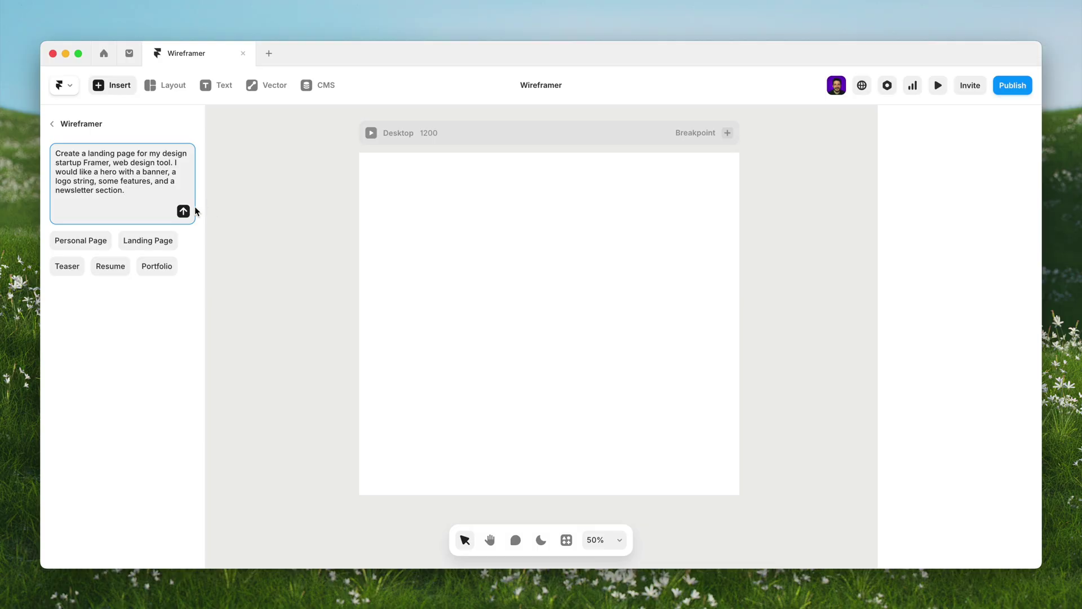
pyautogui.click(184, 212)
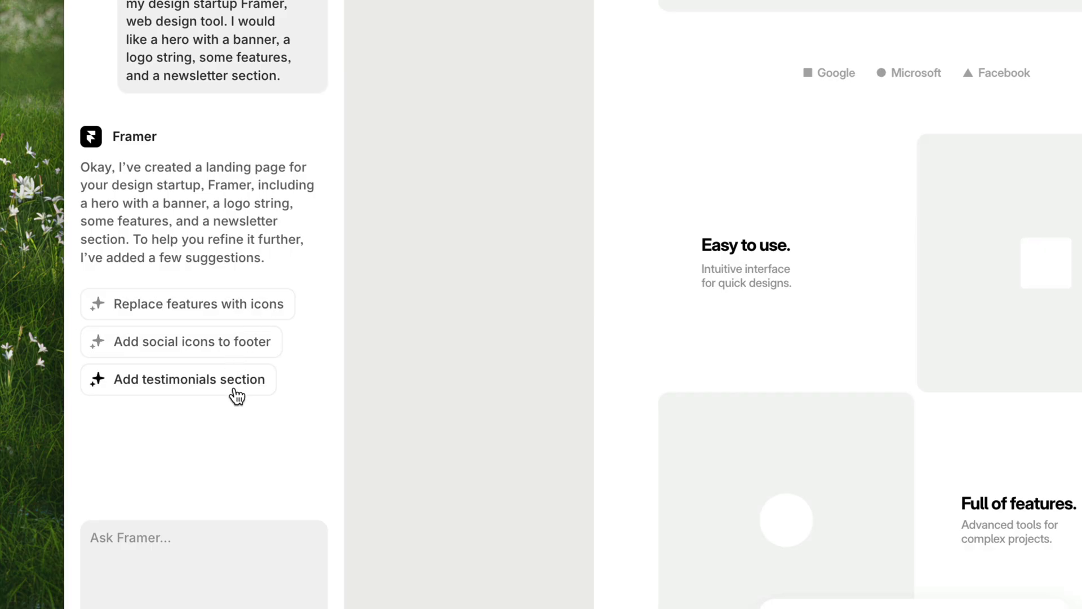
# Step: Swap features for icon cards and request a fixed nav that collapses on mobile
pyautogui.click(237, 306)
pyautogui.write('Can I get a fixed navigation that collaps')
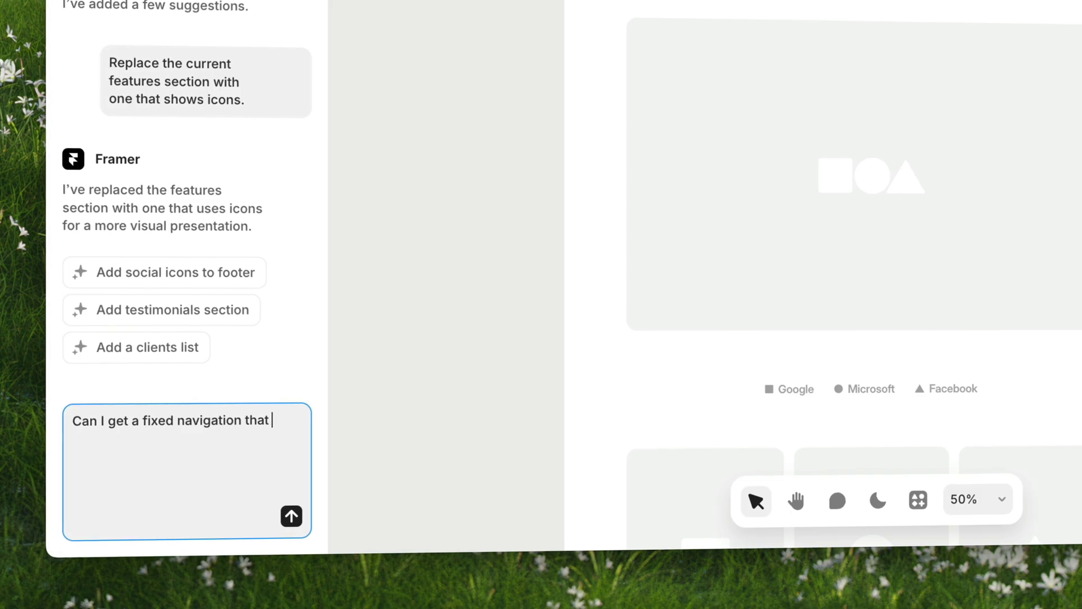
pyautogui.write('es on mobile?')
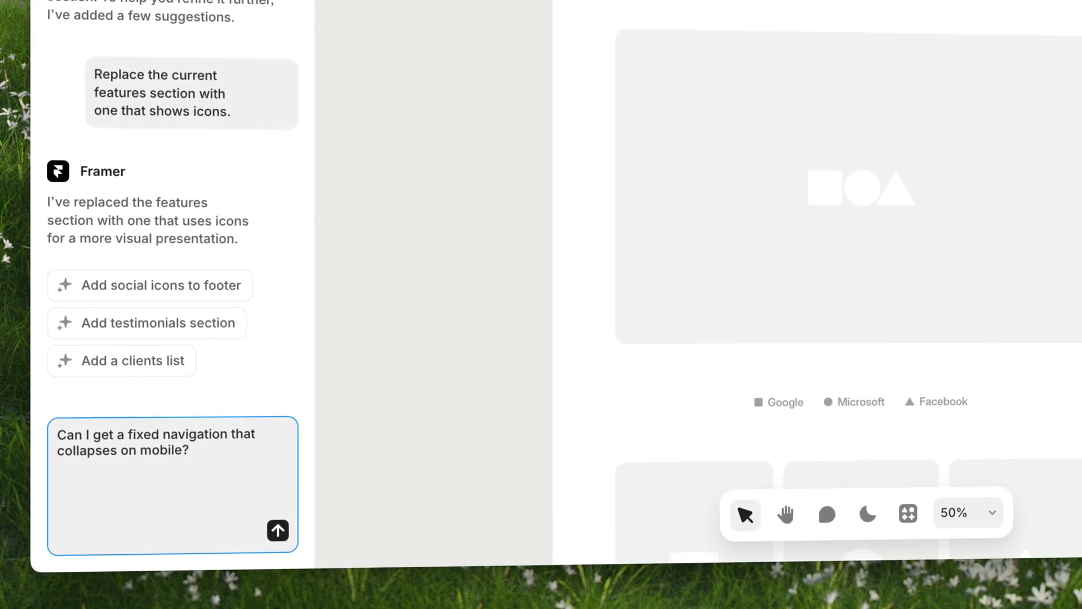
pyautogui.press('Return')
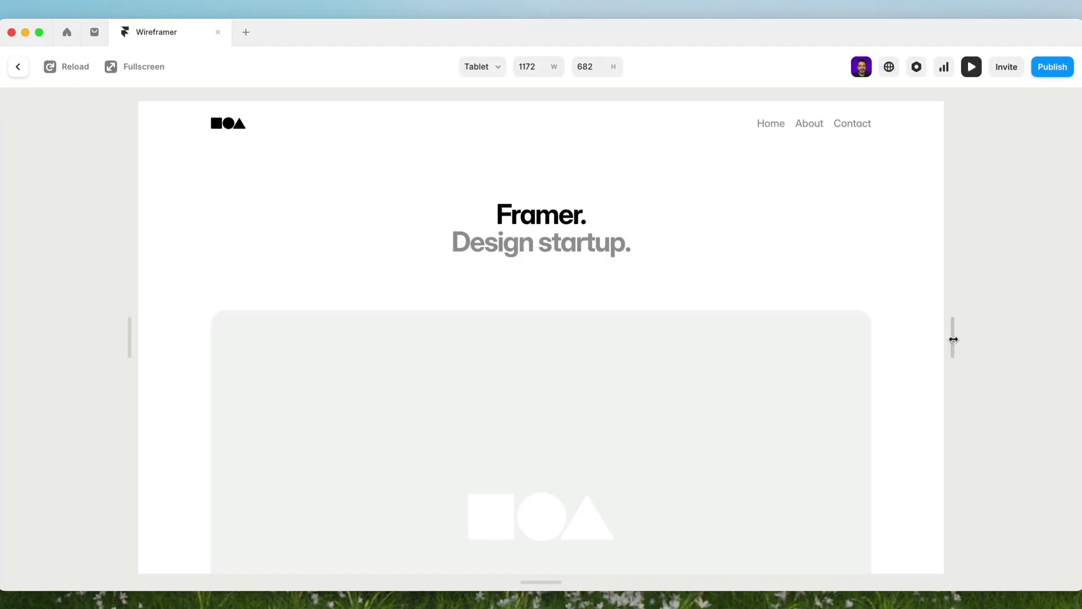
# Step: Open and close the hamburger menu at phone width, then widen the preview to desktop
pyautogui.moveTo(855, 336); pyautogui.dragTo(674, 324)
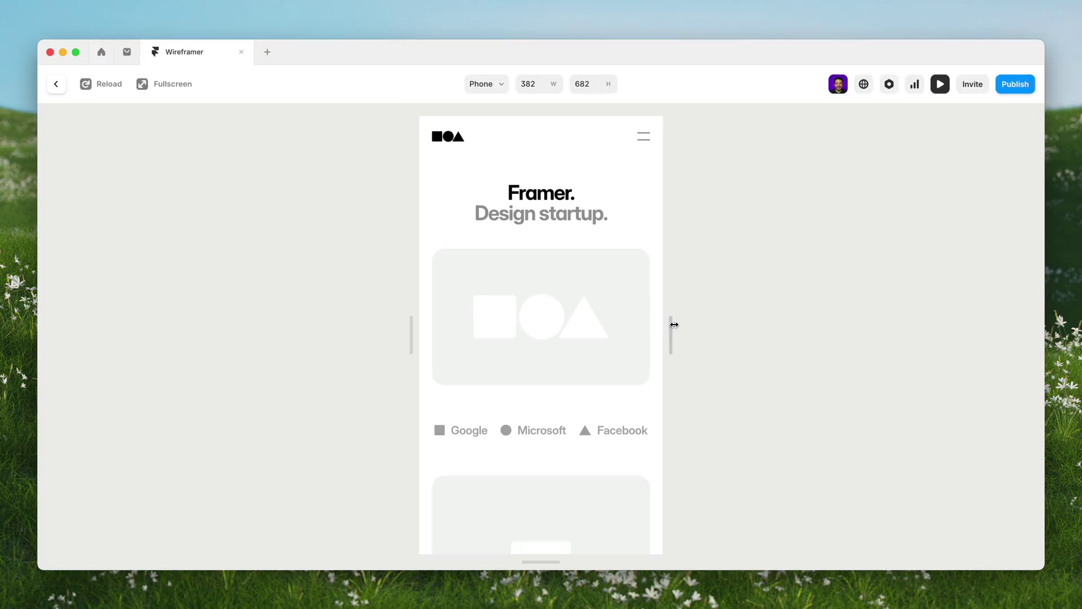
pyautogui.click(642, 138)
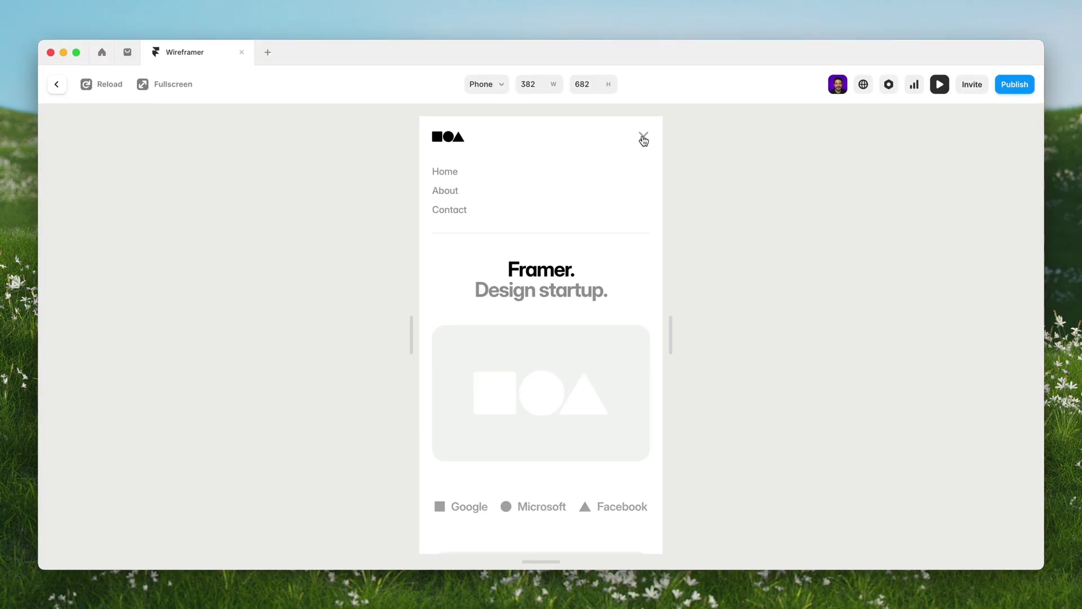
pyautogui.click(643, 140)
pyautogui.moveTo(674, 324); pyautogui.dragTo(975, 381)
pyautogui.scroll(-1, 917, 393)
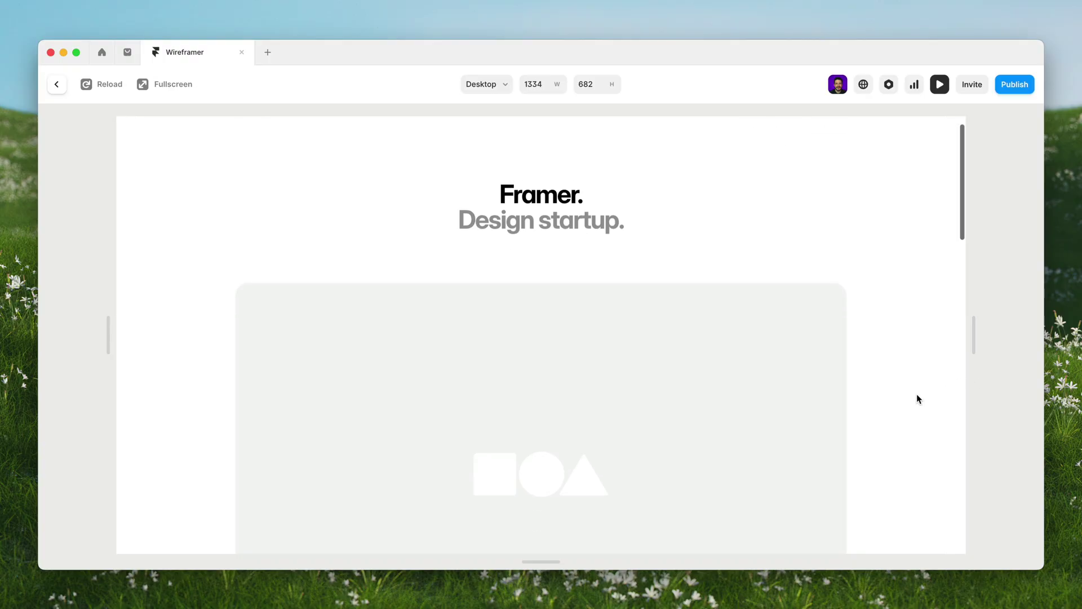
pyautogui.scroll(-2, 917, 393)
pyautogui.scroll(-2, 917, 393)
pyautogui.scroll(-1, 918, 398)
pyautogui.scroll(-2, 917, 398)
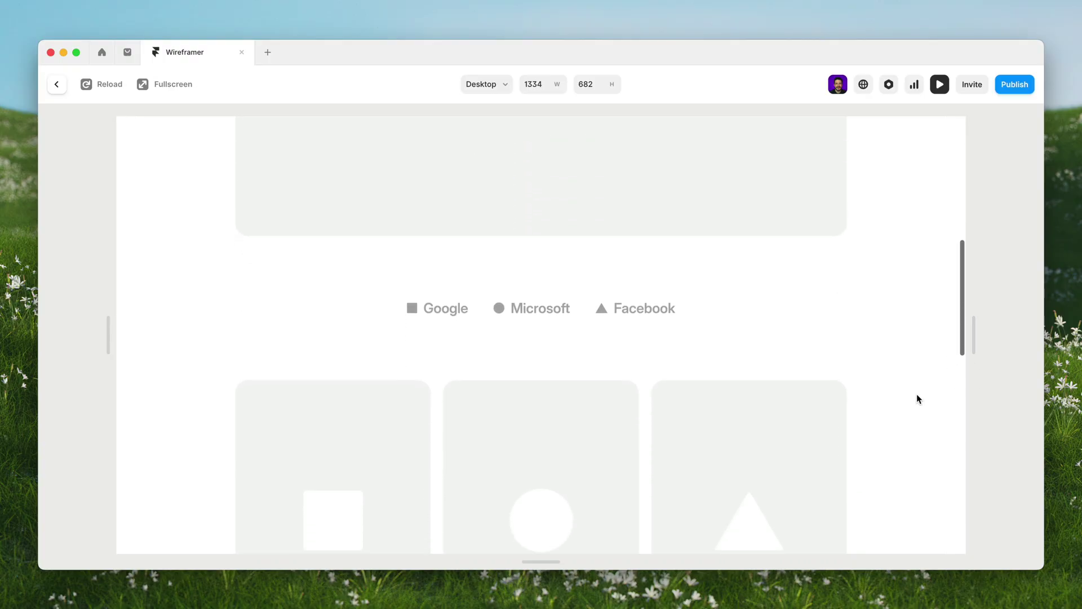
pyautogui.scroll(-2, 918, 398)
pyautogui.scroll(-2, 918, 398)
pyautogui.scroll(-2, 918, 399)
pyautogui.scroll(-1, 918, 398)
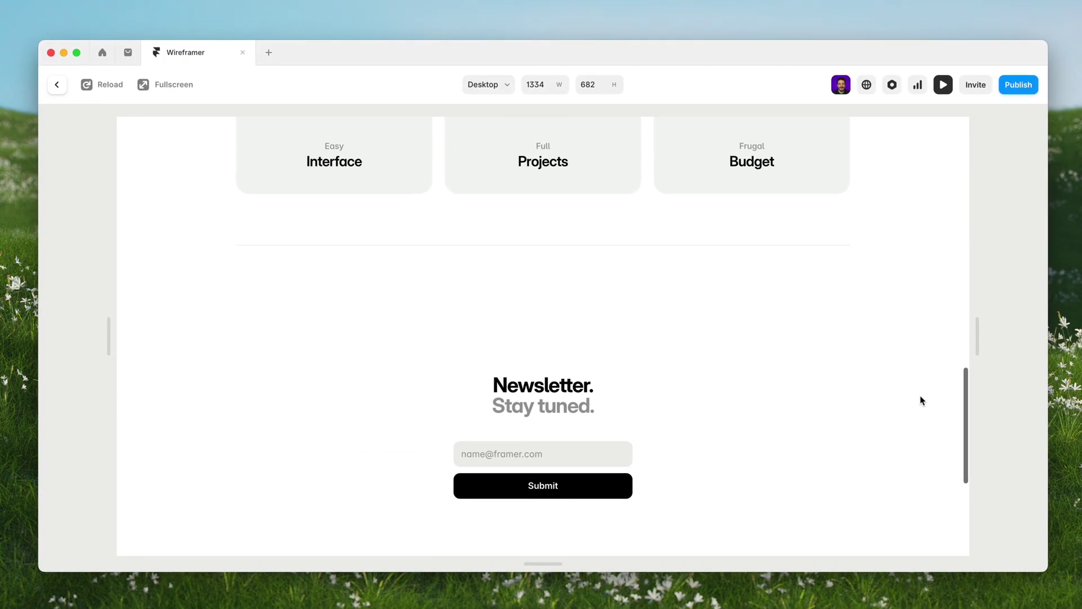
pyautogui.scroll(-2, 921, 399)
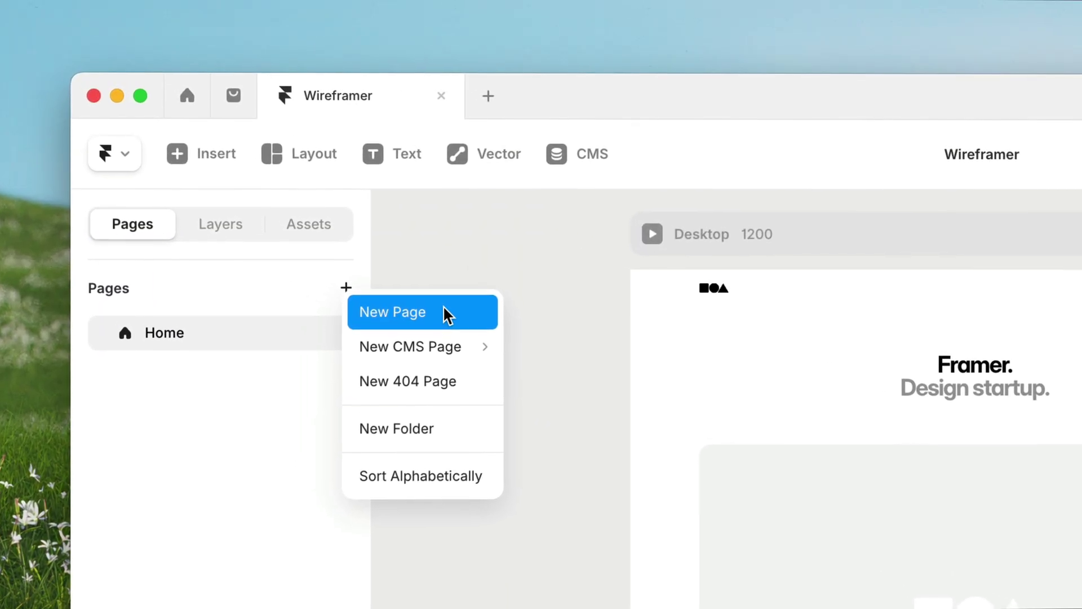
# Step: Create a blank /about page and open the Wireframer prompt for it
pyautogui.click(444, 306)
pyautogui.write('about')
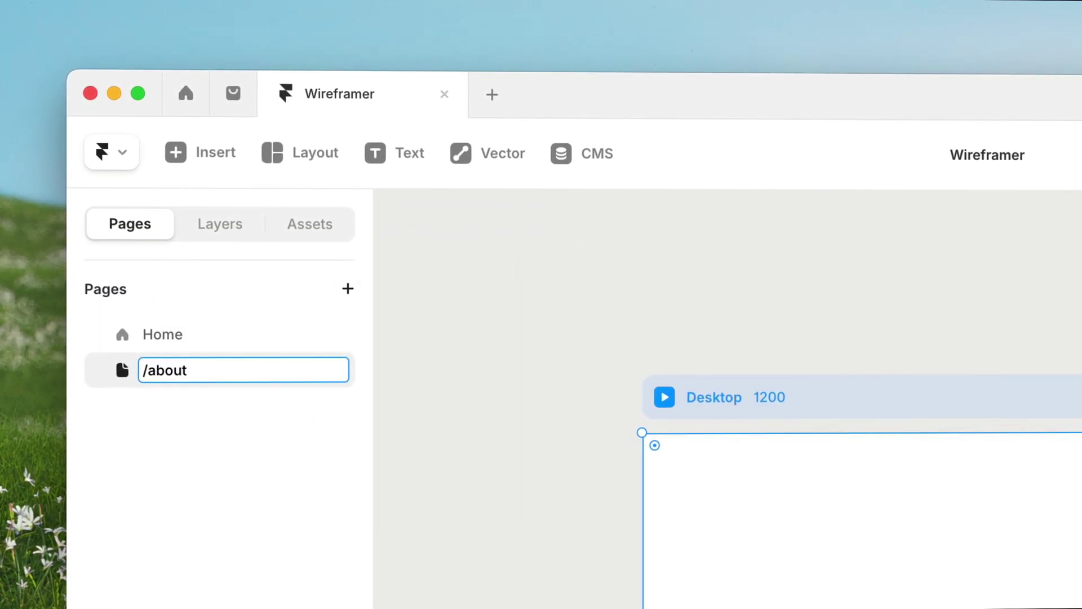
pyautogui.click(447, 306)
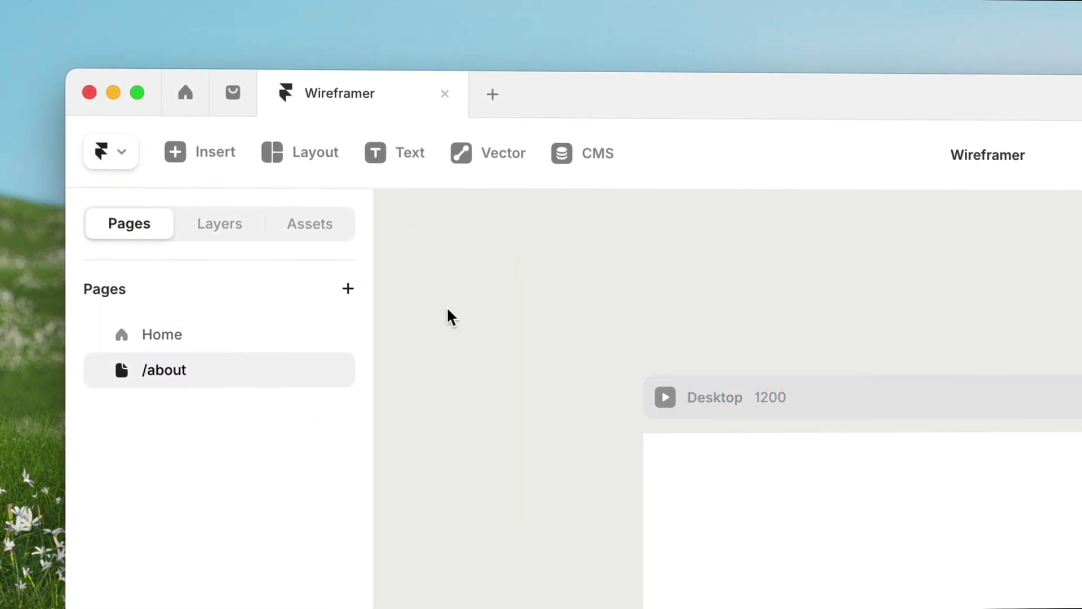
pyautogui.click(213, 161)
pyautogui.click(225, 330)
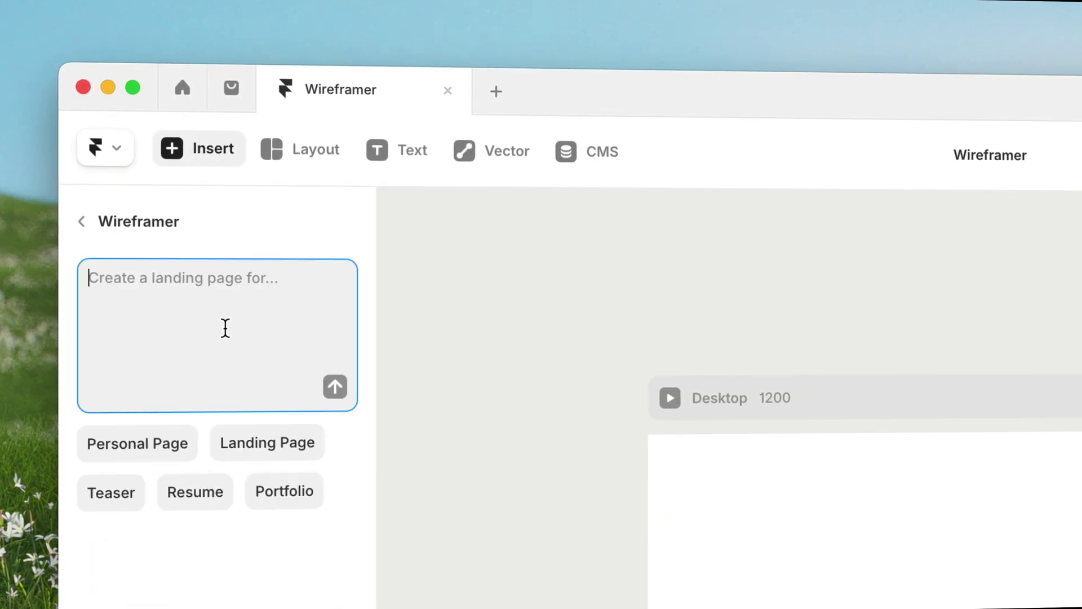